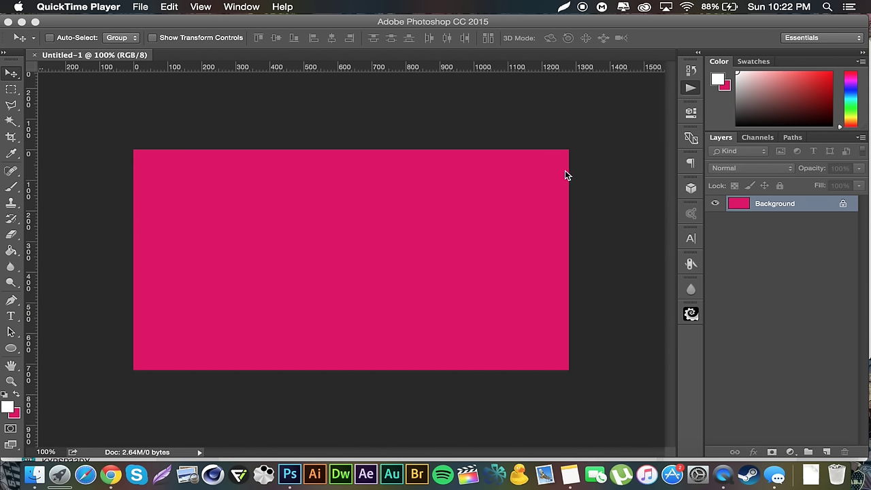
Bring Photoshop forward so the Actions list ending with the Example action is visible
click(598, 27)
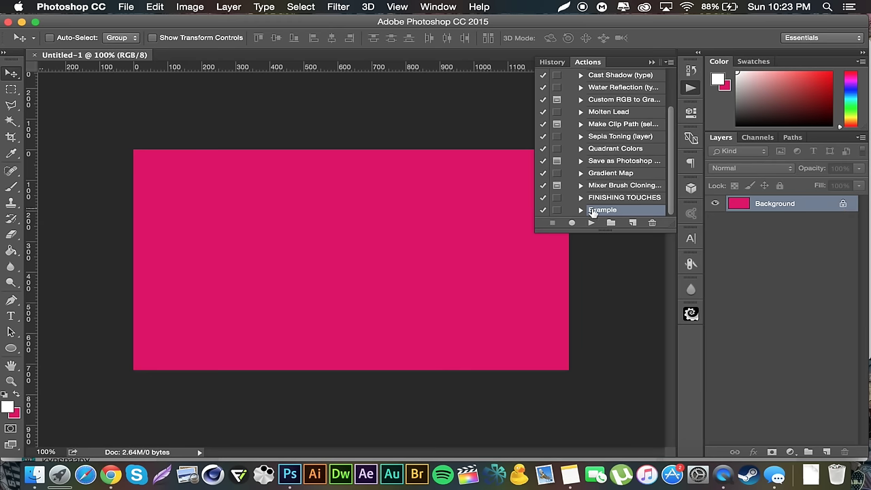
Play the Example action to build the pink 'Simple Thumbnail' design, then collapse the Actions panel
click(433, 5)
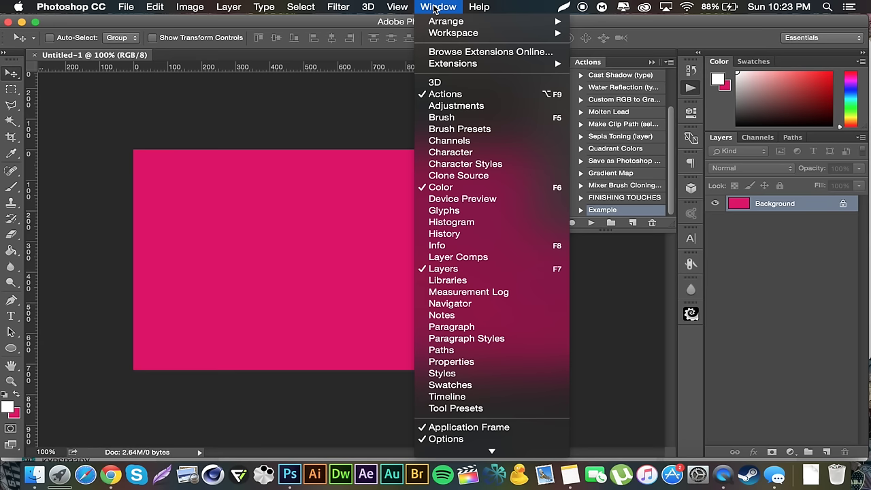
click(455, 15)
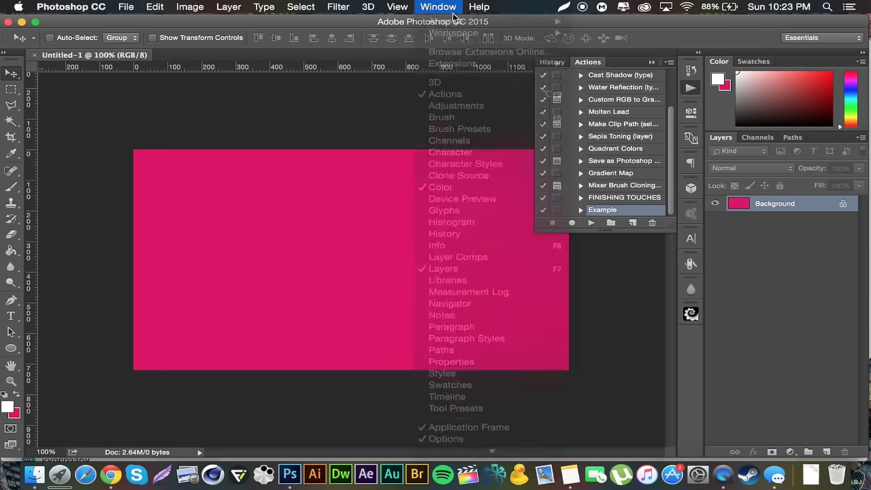
click(595, 222)
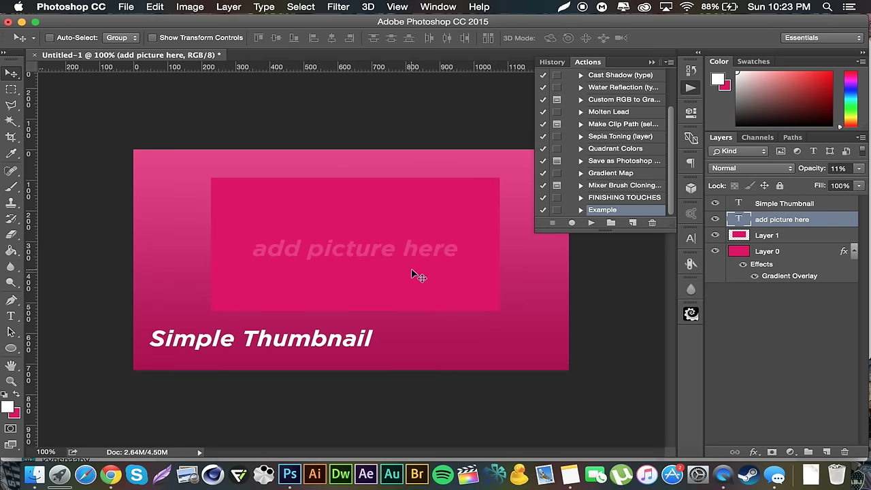
click(650, 63)
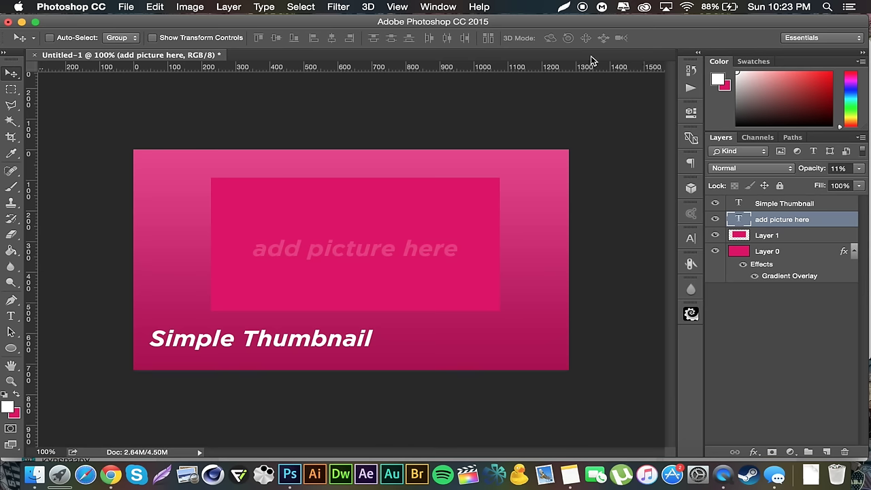
Close the thumbnail without saving and create a new 1280 × 720 pixel document
click(36, 54)
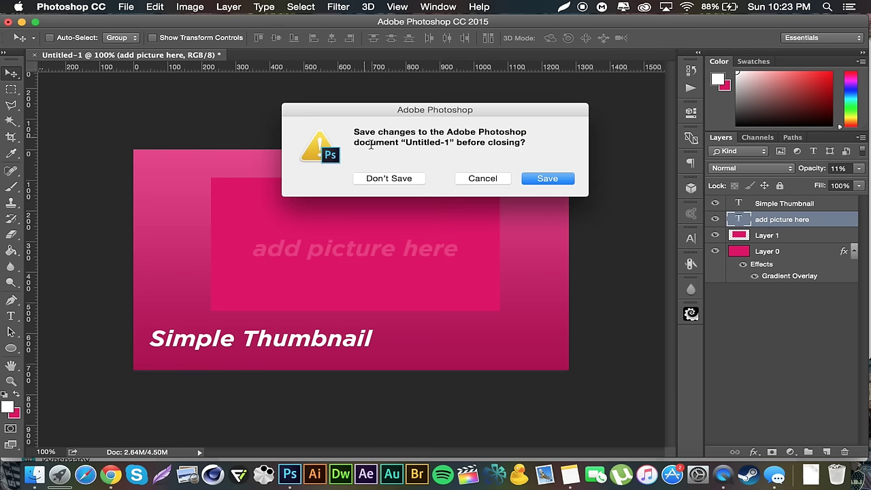
click(392, 178)
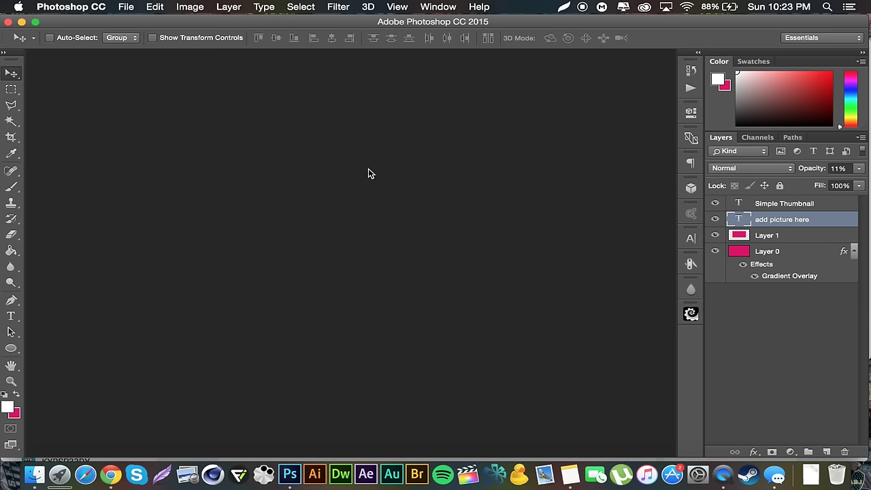
click(126, 7)
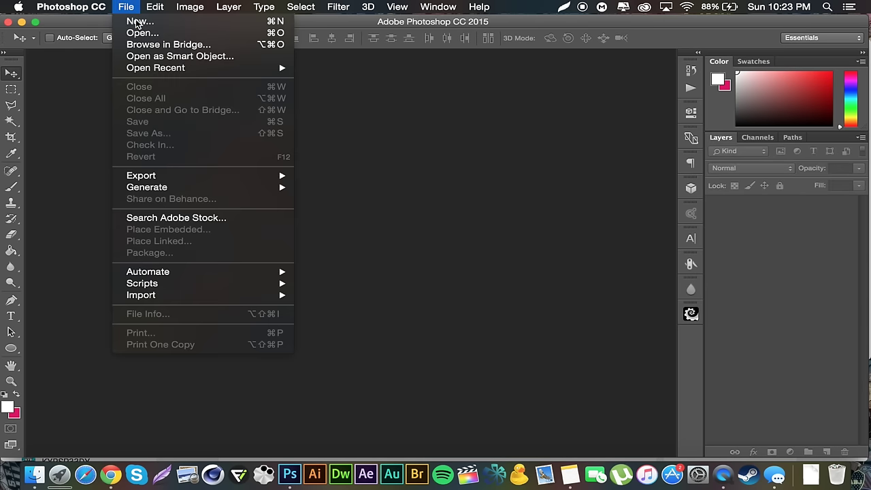
click(136, 19)
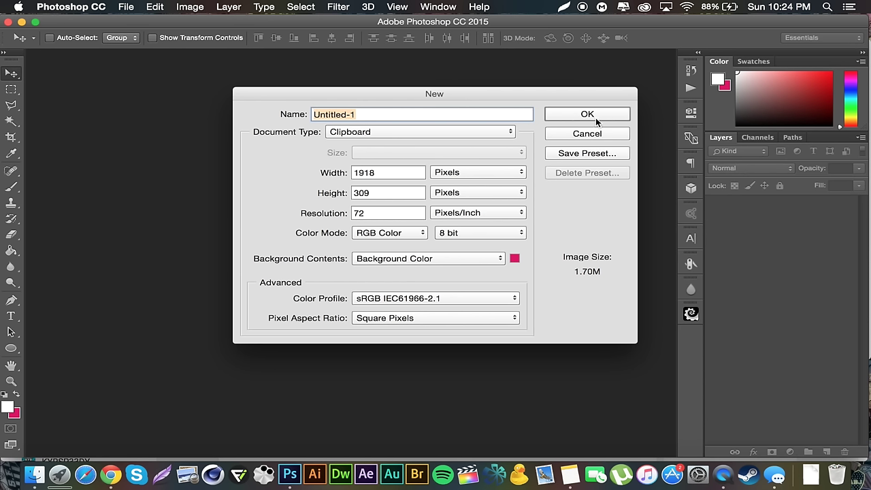
double_click(402, 174)
text(1280)
key(Tab)
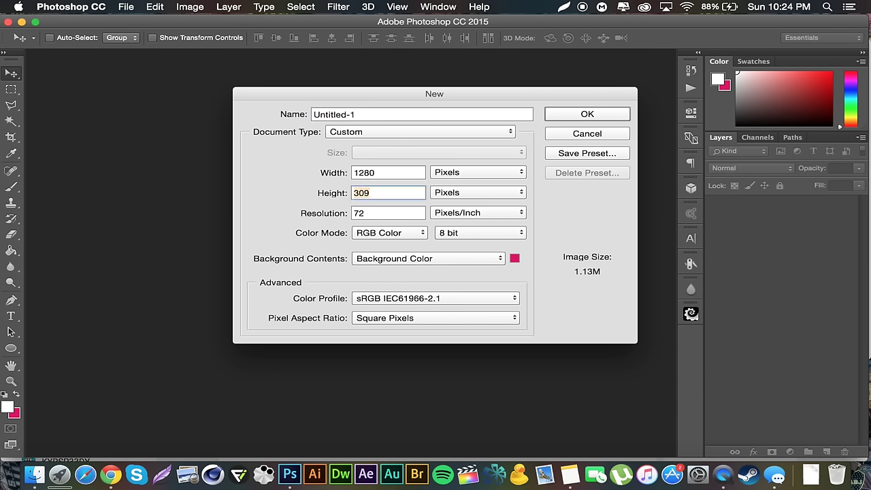
text(720)
click(596, 113)
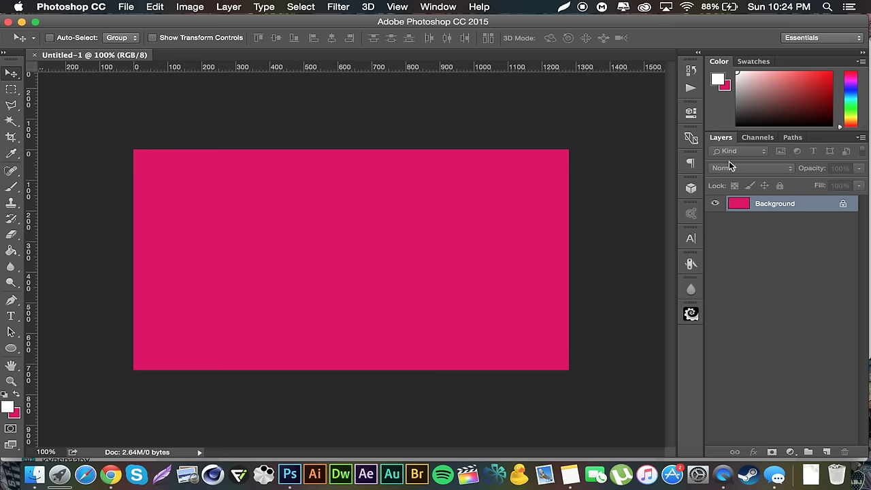
Create a new Yellow-labelled action named 'Tutorial' and start recording it
click(692, 88)
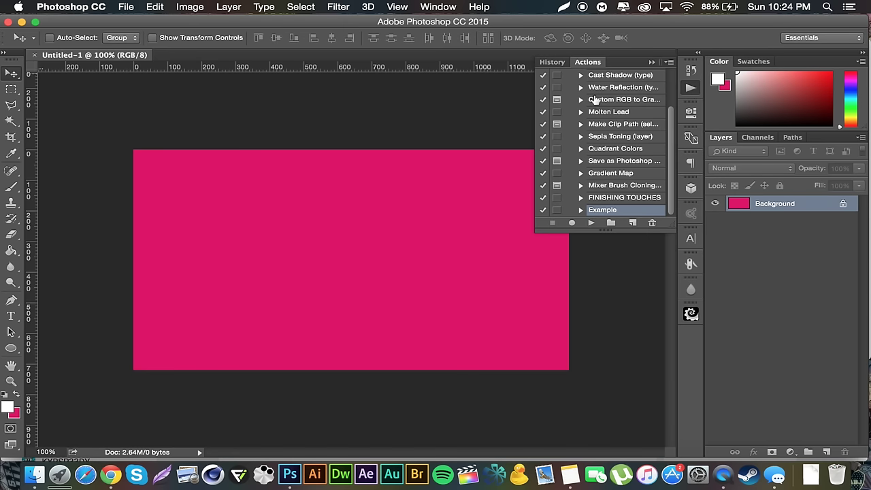
click(636, 224)
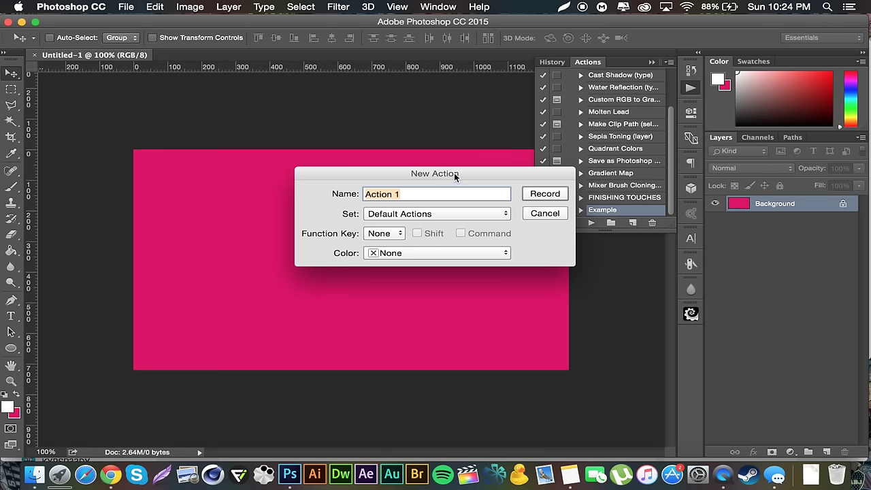
text(Tutorial)
click(427, 252)
click(423, 294)
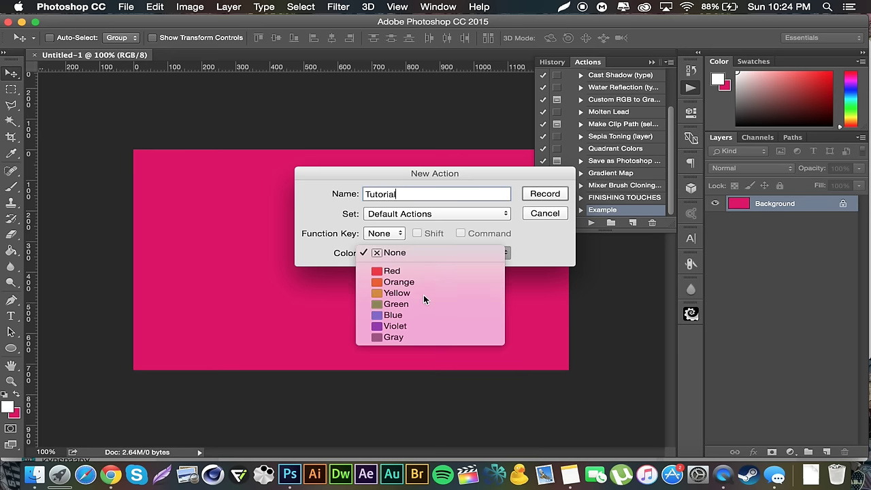
click(547, 197)
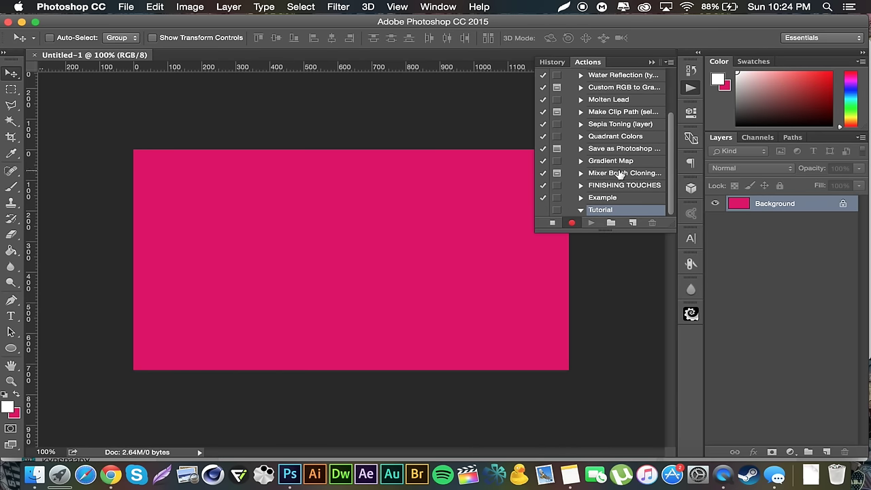
Unlock the background into Layer 0 and rename that layer 'Background'
click(844, 204)
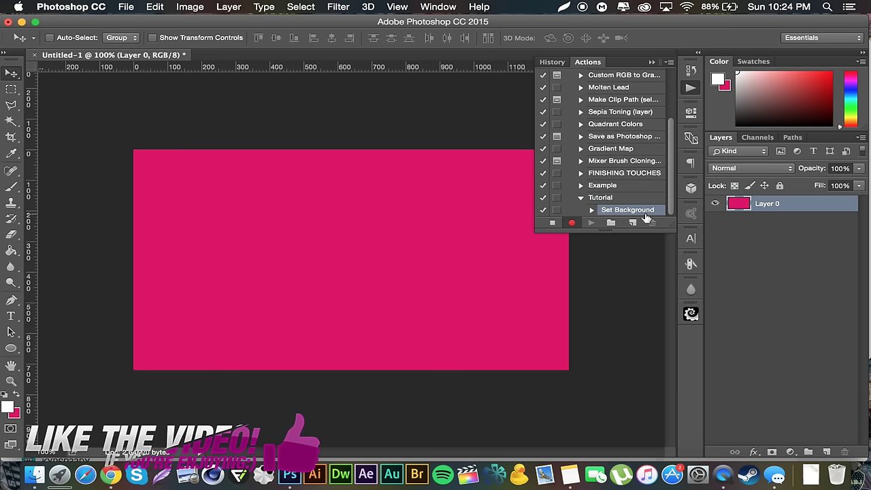
double_click(776, 204)
text(Background)
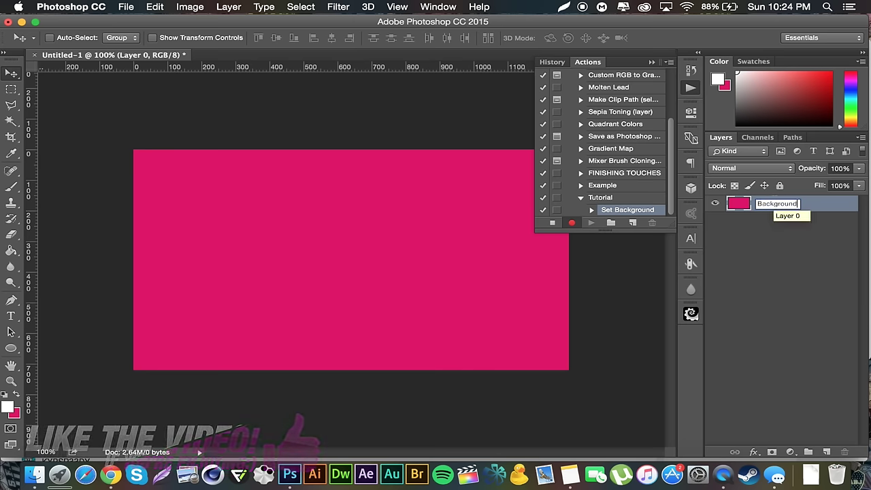
key(Return)
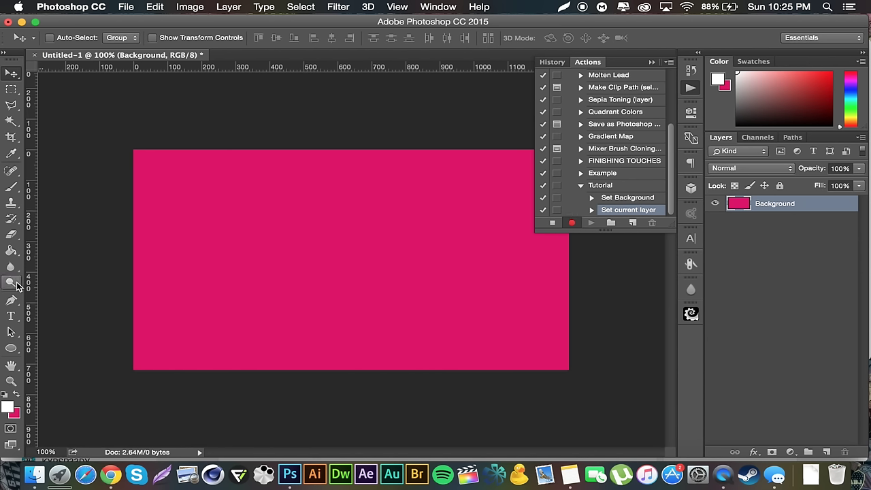
Add 'Simple Thumbnail' text near the canvas's lower left and nudge it slightly left
click(11, 316)
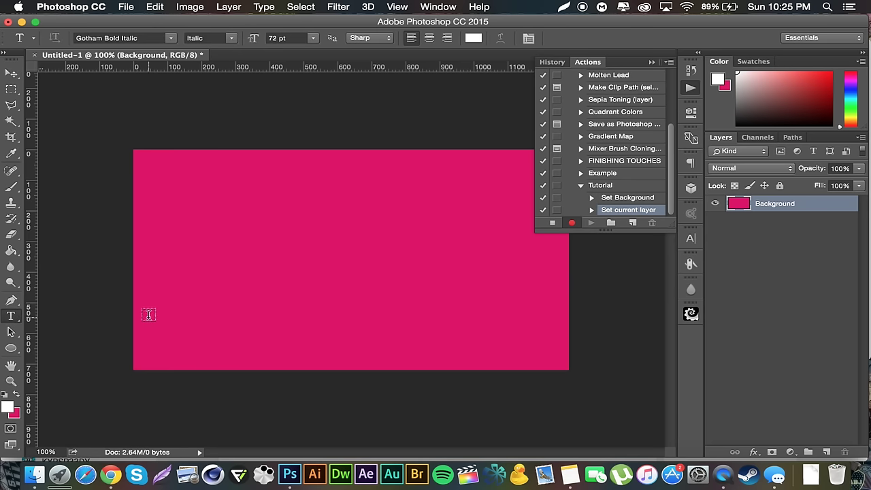
click(168, 347)
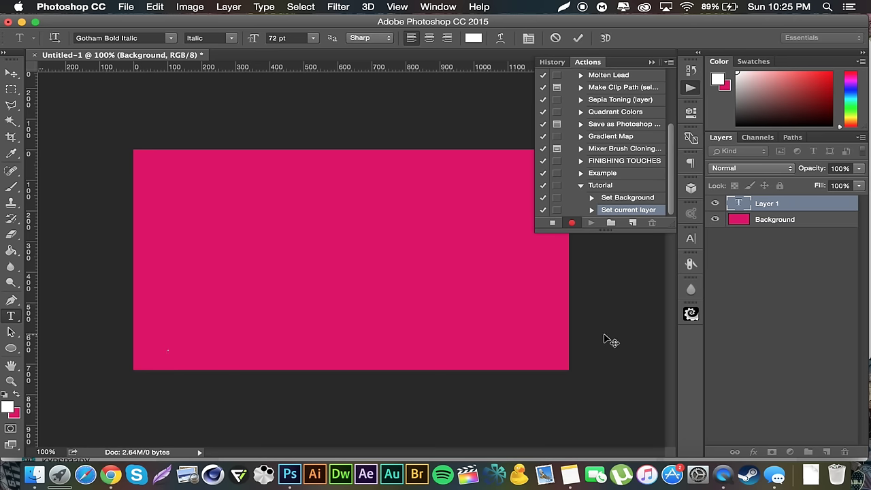
text(S imple Thumb)
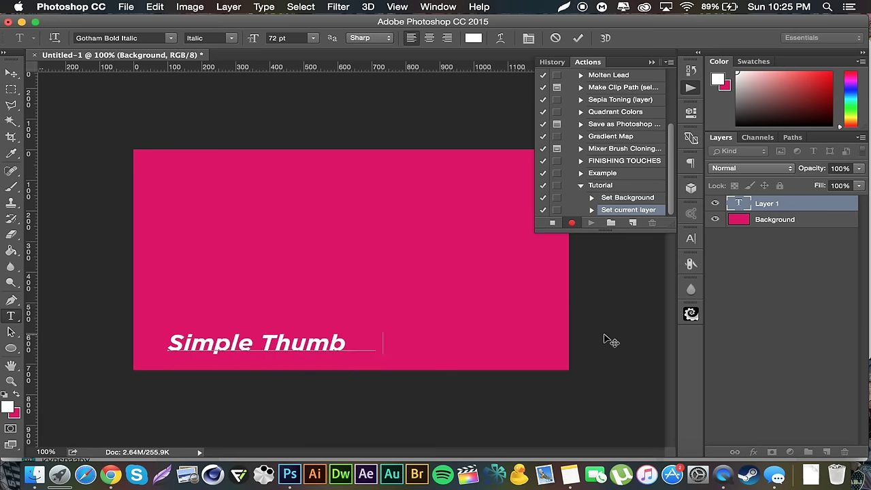
text(nail)
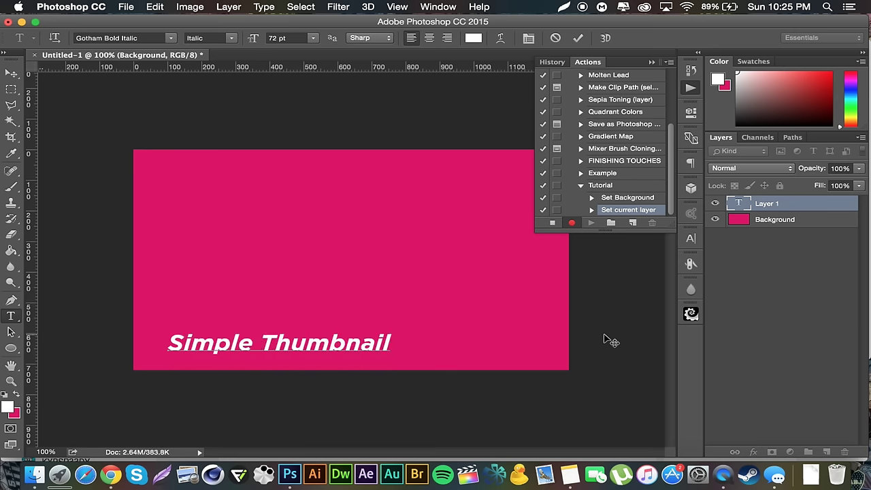
click(11, 73)
drag(286, 342, 263, 345)
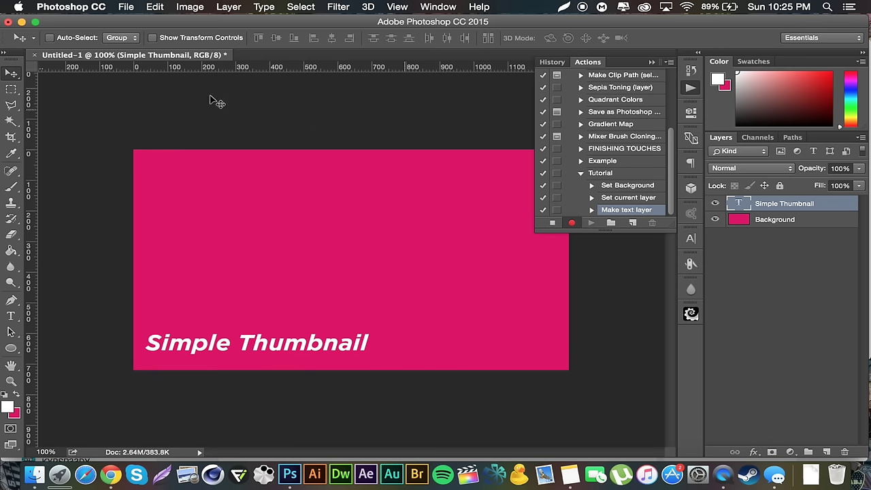
click(12, 93)
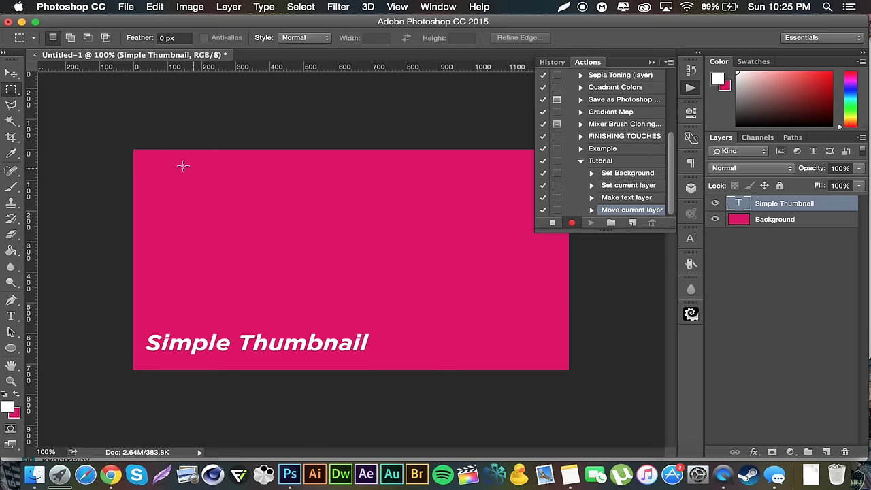
Fill a large rectangle over the canvas's upper area with pink on new Layer 1, then deselect
drag(154, 164, 550, 324)
click(827, 452)
key(super+BackSpace)
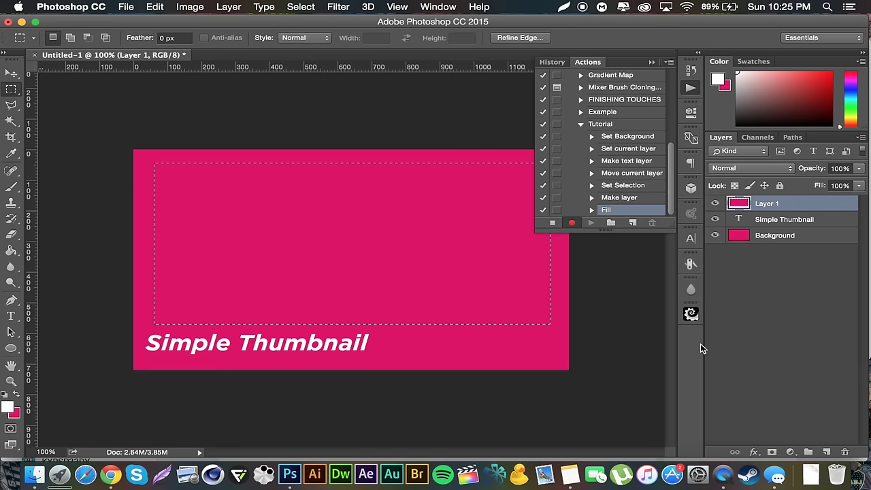
key(super+d)
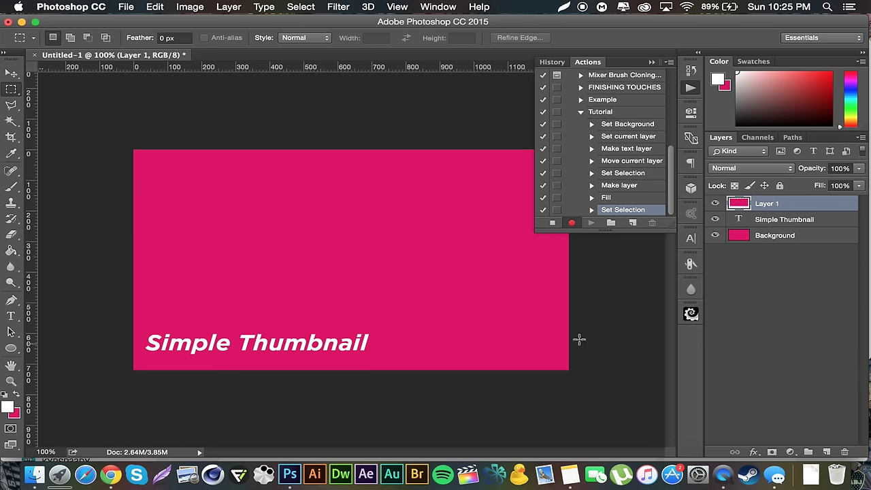
Give the Background layer a Gradient Overlay layer style
double_click(844, 237)
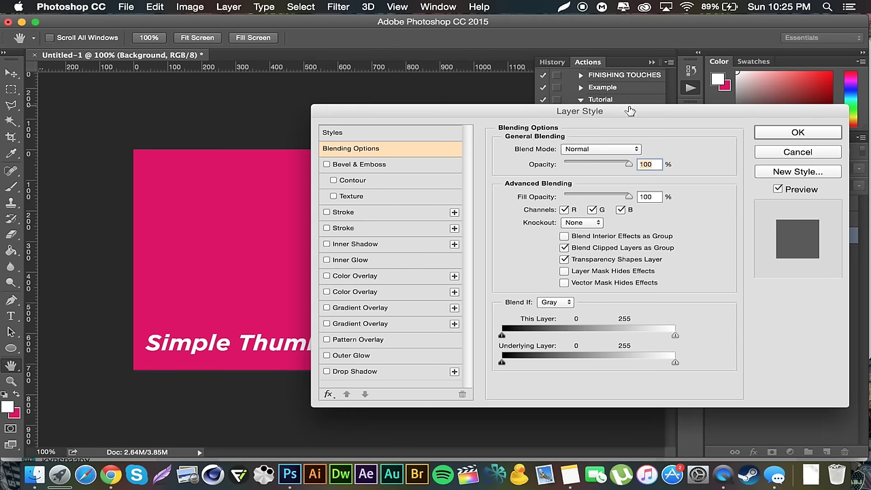
drag(630, 113, 645, 91)
click(377, 287)
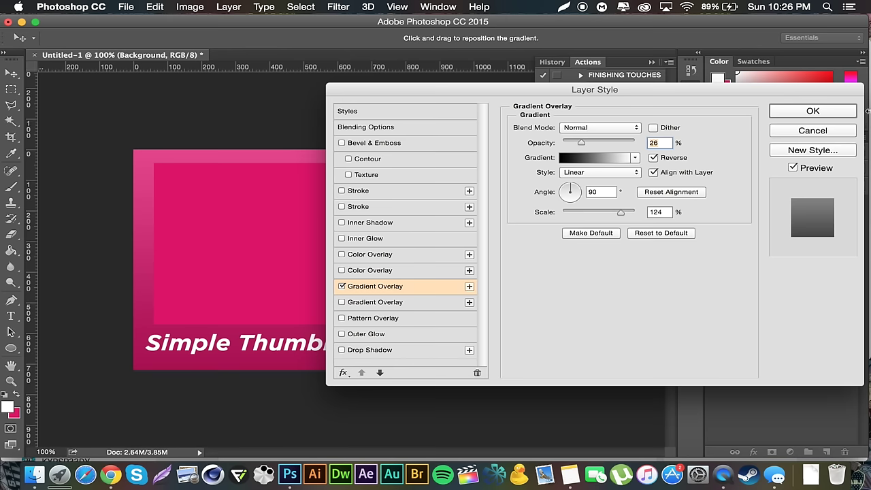
click(830, 115)
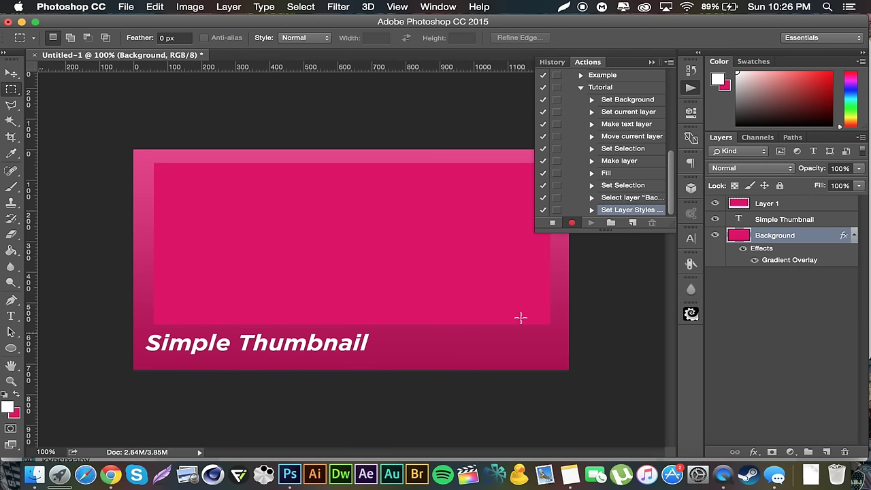
Hide the Background layer's effects list and stop recording the Tutorial action
click(14, 73)
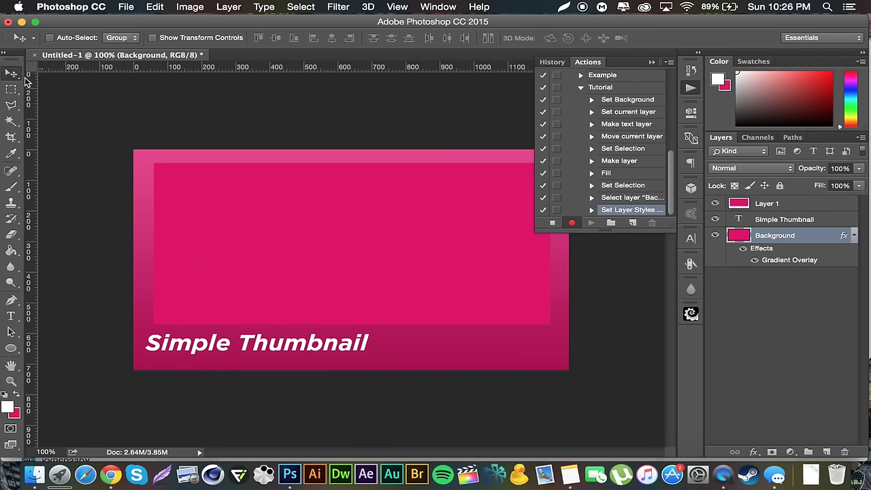
click(855, 235)
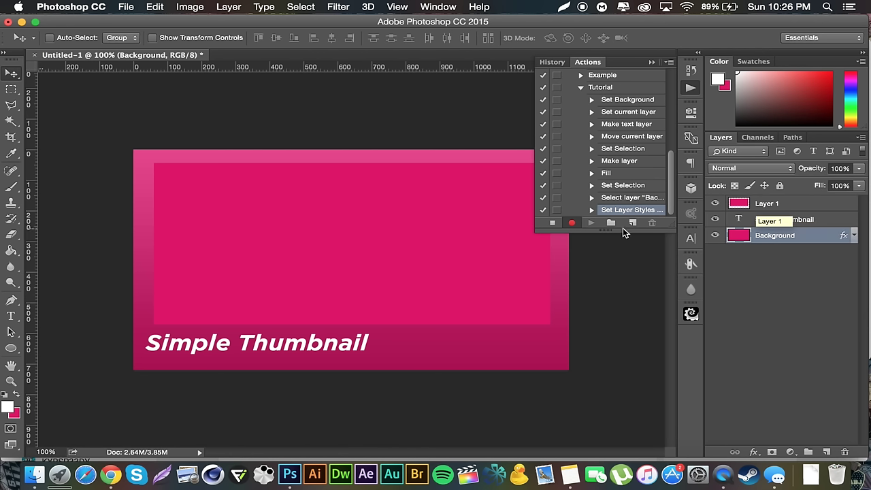
click(553, 224)
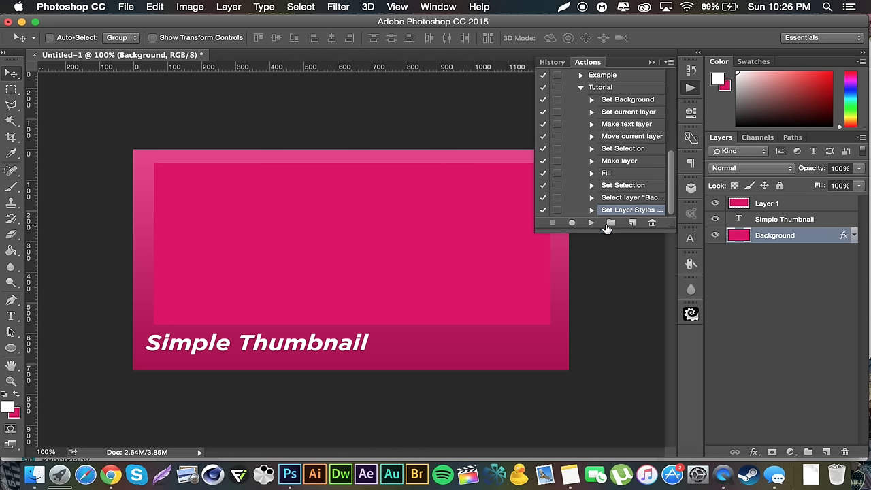
Review the Tutorial action's recorded steps, including Make layer, then collapse the set
click(580, 88)
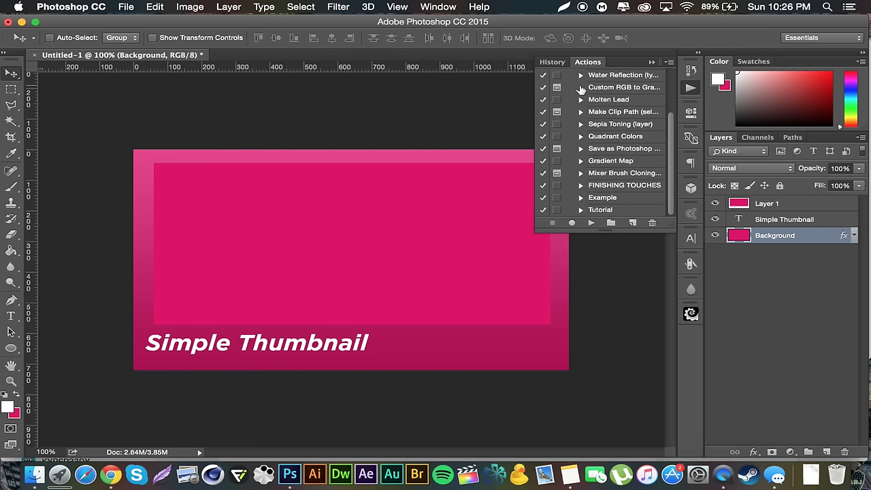
click(608, 212)
click(581, 209)
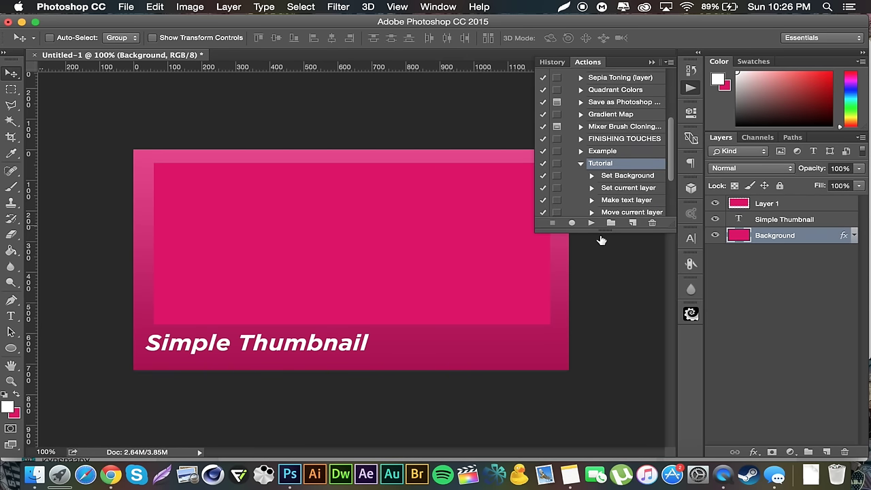
scroll(618, 175, down, 5)
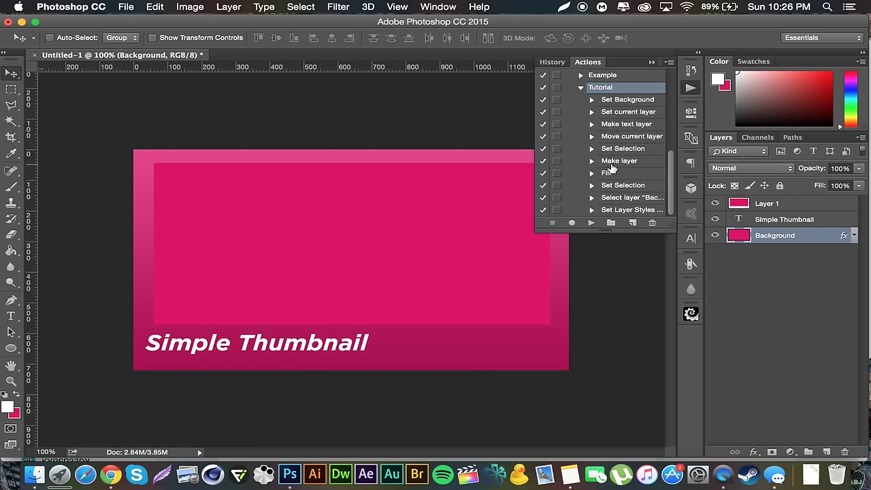
click(611, 164)
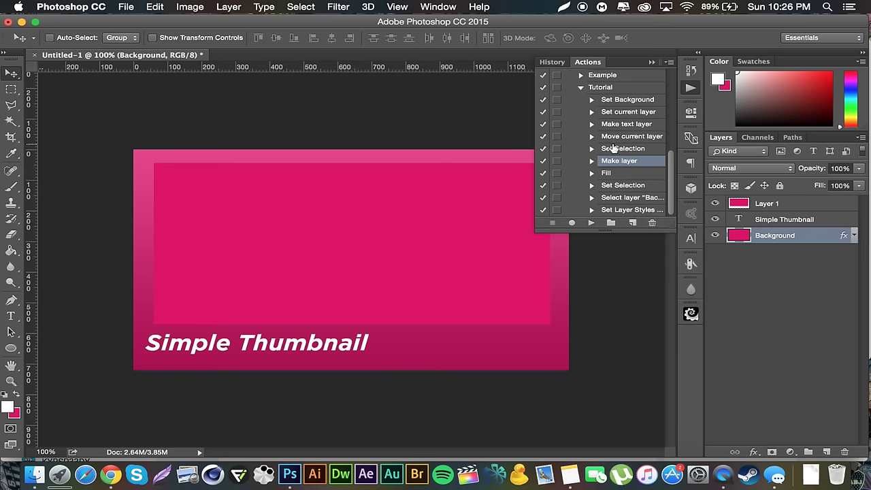
click(581, 87)
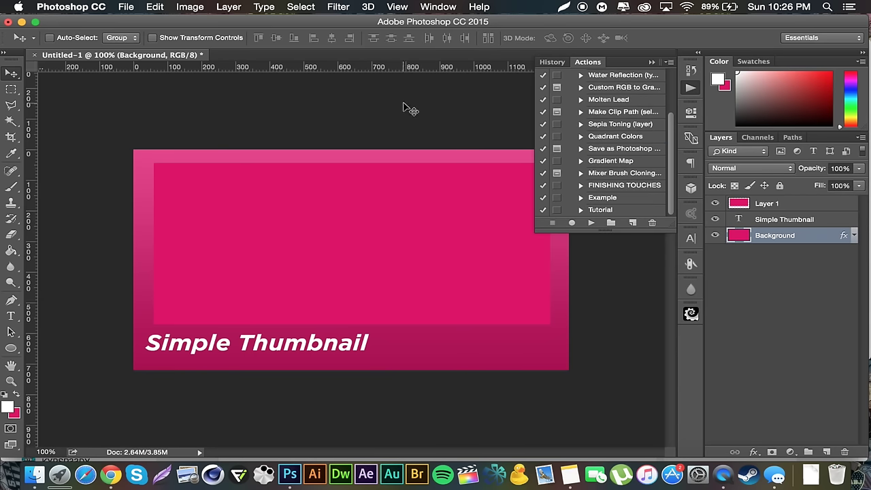
click(127, 7)
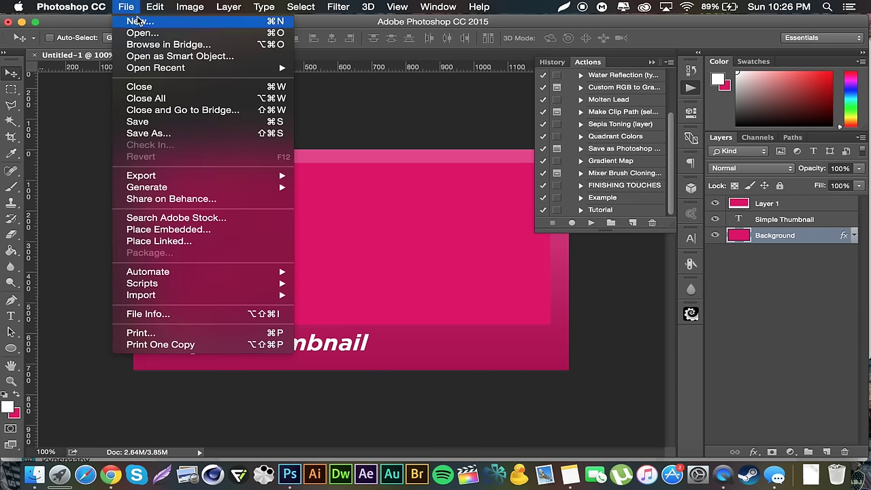
Create a second new document sized 1280 × 720 pixels
click(138, 21)
click(408, 172)
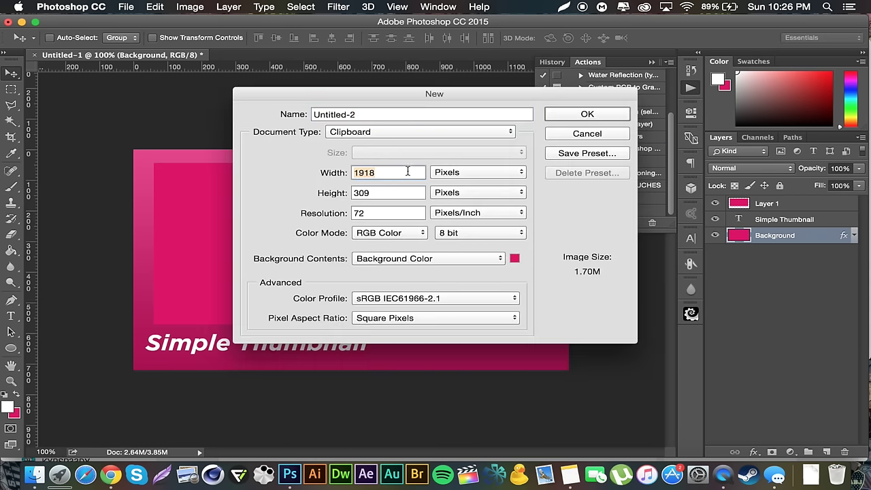
text(1280)
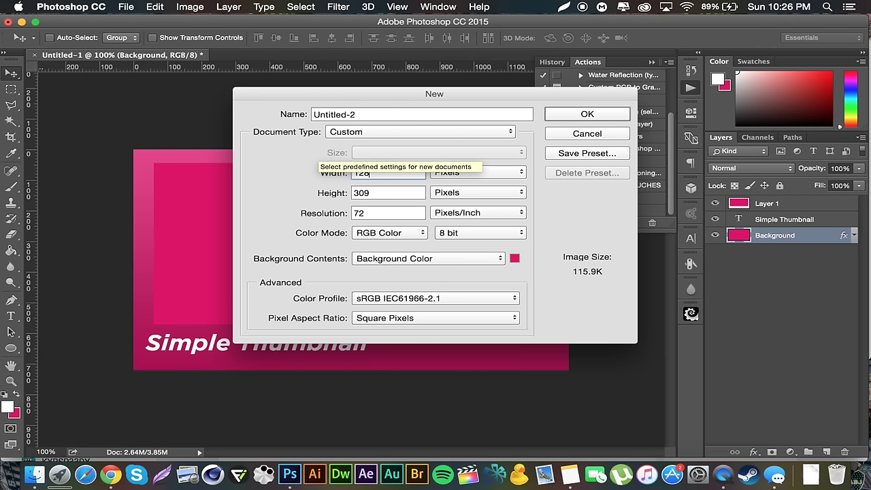
key(Tab)
text(720)
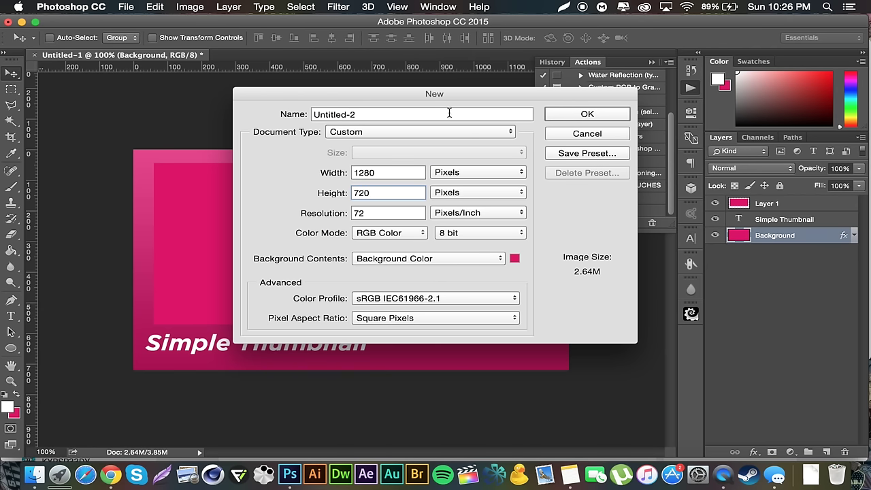
click(603, 115)
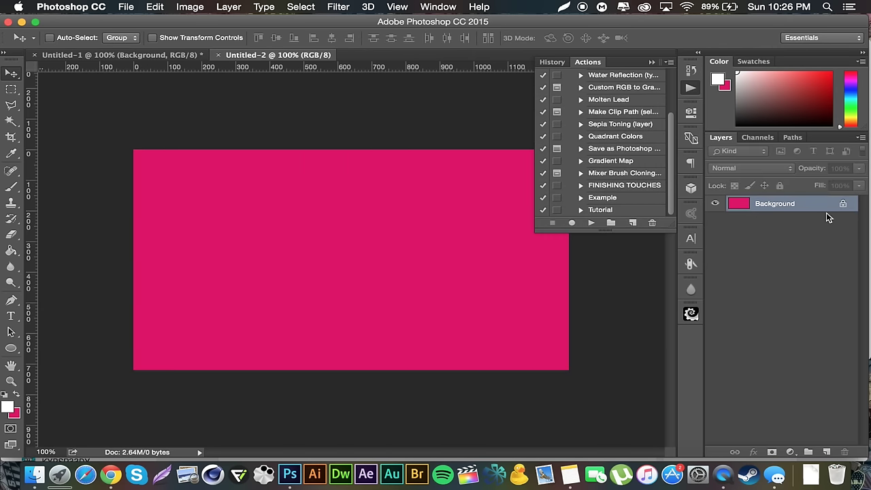
Replay the Tutorial action on the new Untitled-2 document
click(650, 62)
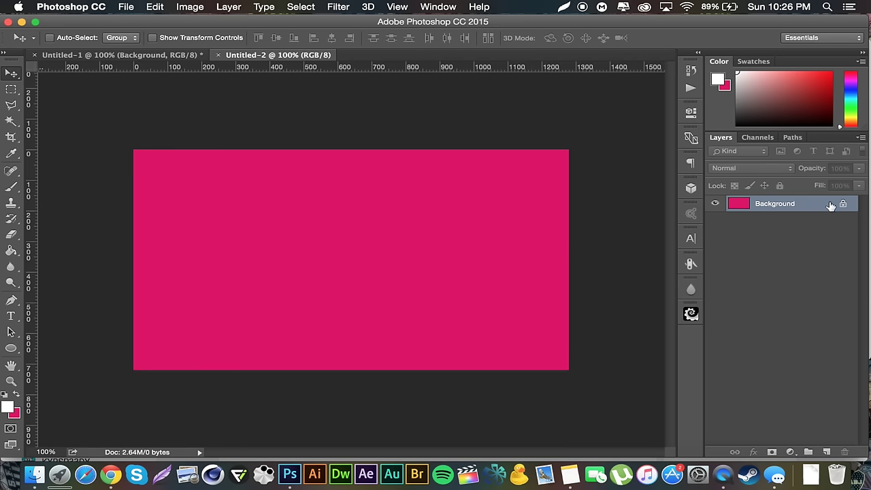
click(691, 88)
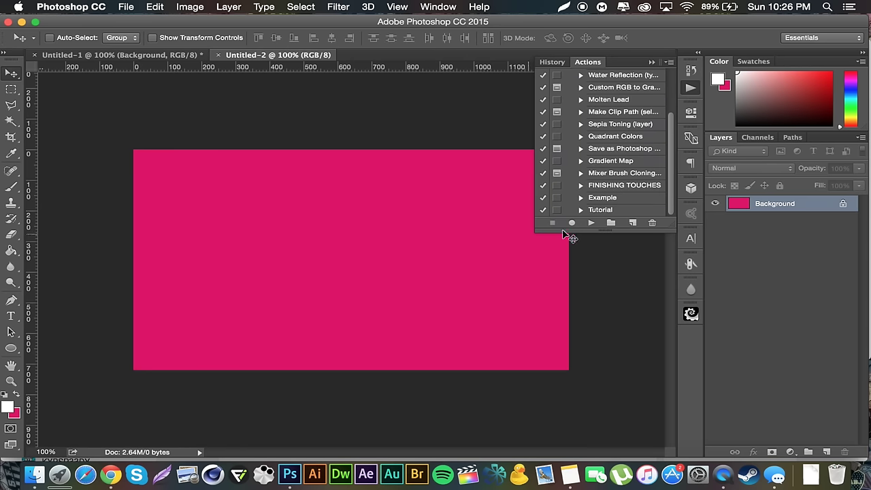
click(598, 210)
click(591, 222)
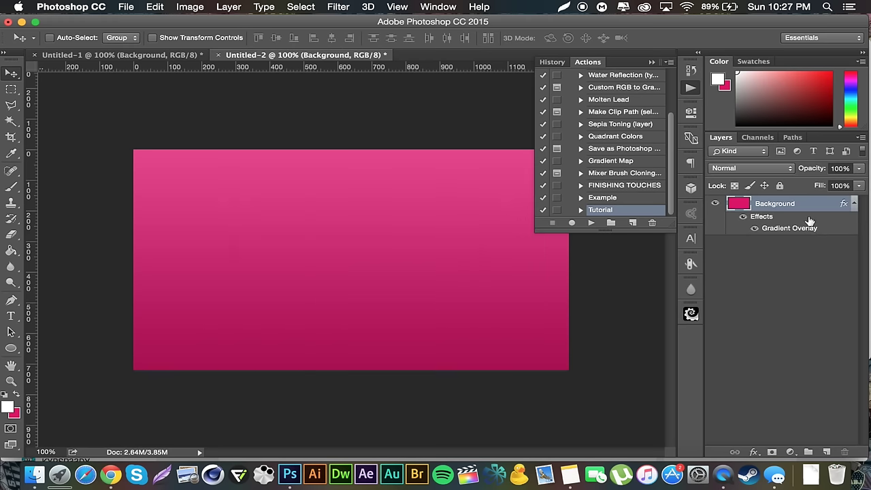
Rasterize the Background's gradient layer style, rename the layer, then replay the Tutorial action past the missing-layer alert
right_click(808, 207)
click(707, 366)
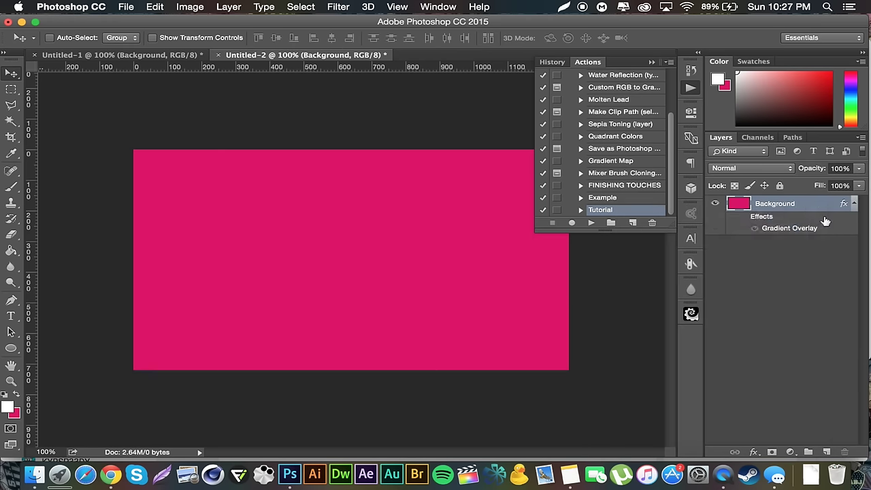
double_click(774, 204)
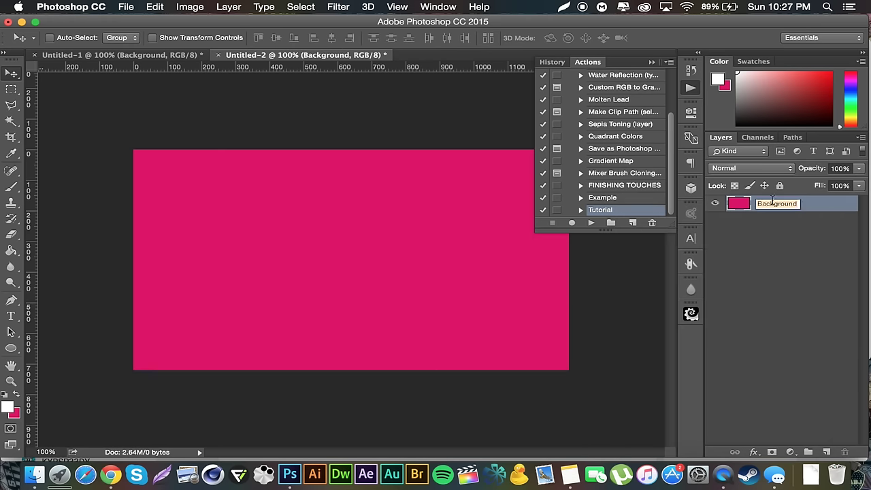
text(Ph)
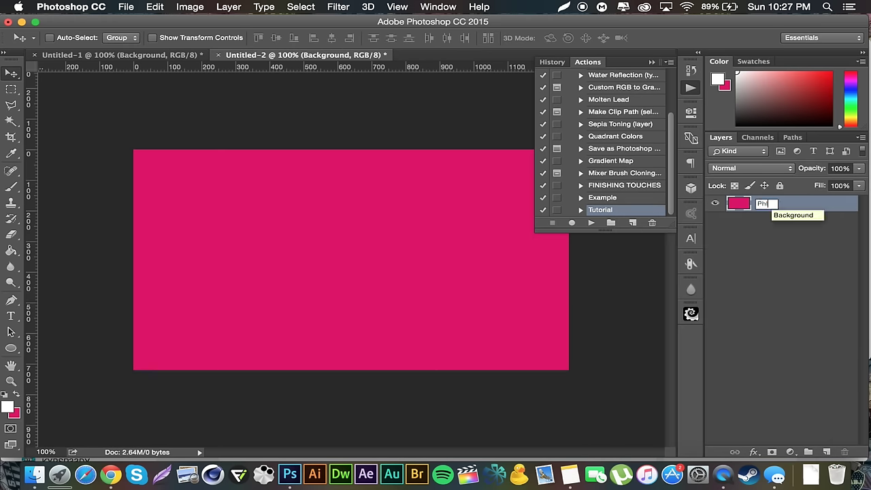
text(il)
key(Return)
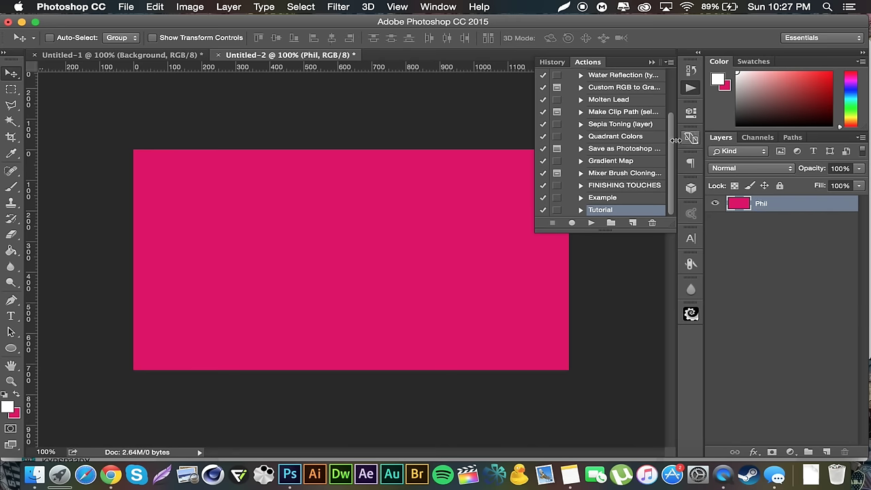
click(591, 222)
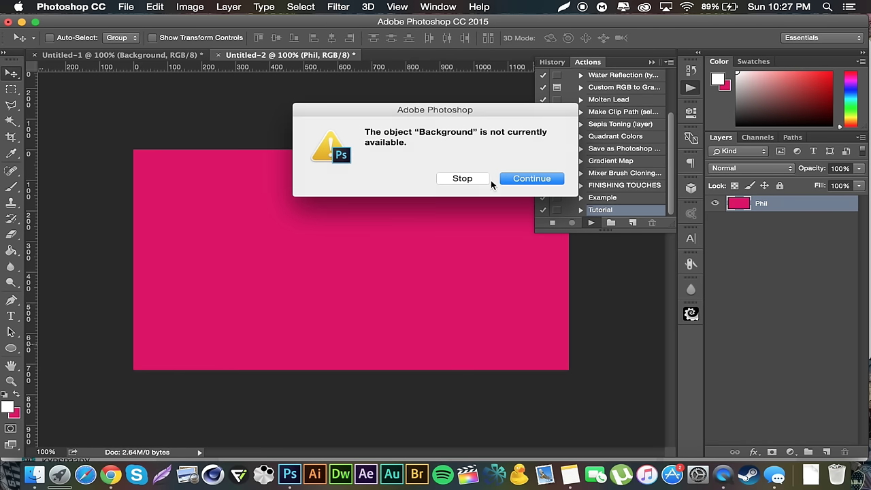
click(538, 182)
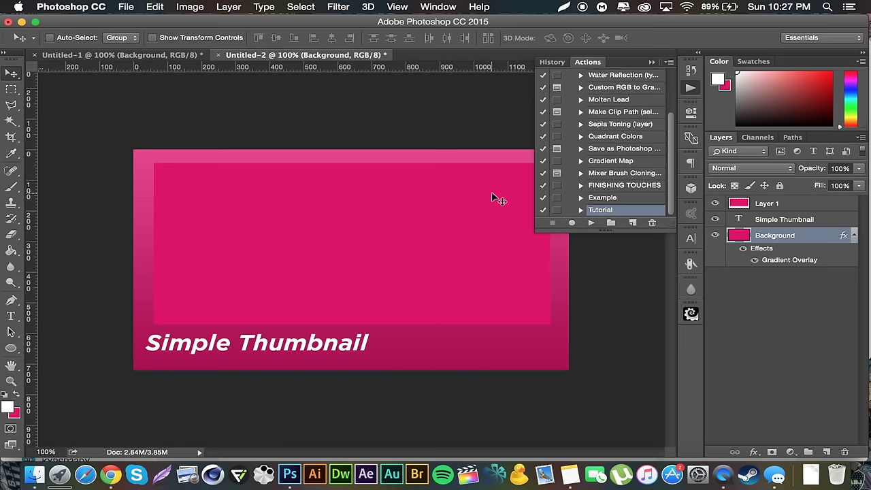
Collapse the Actions panel so the recreated Simple Thumbnail design is unobstructed
click(653, 62)
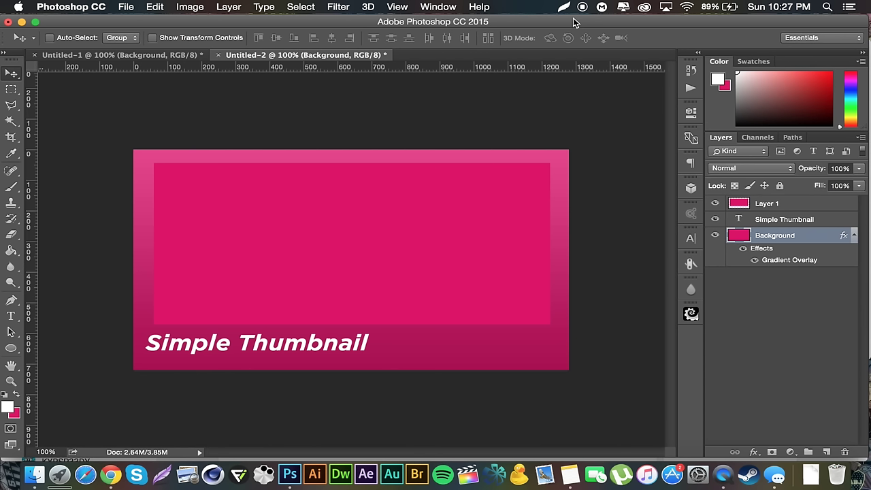